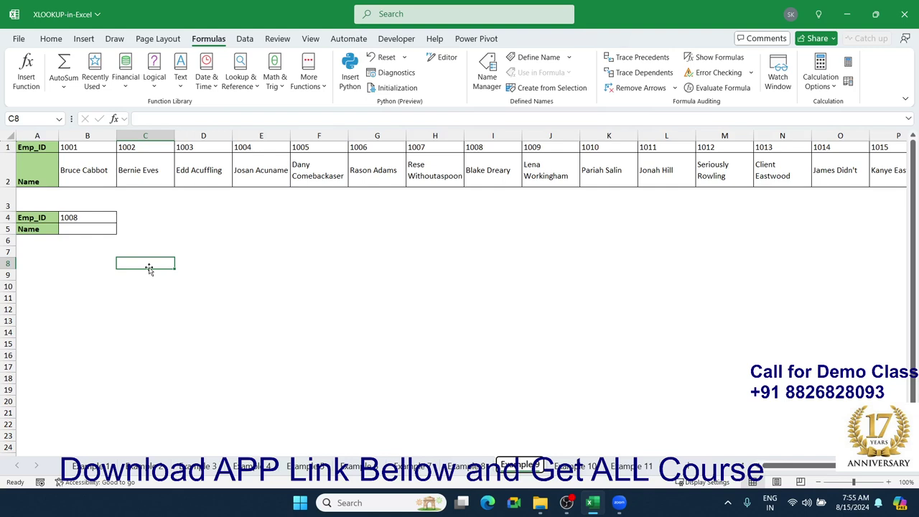
Select IDs B1:F1, dismiss Quick Analysis, zoom to 145% and bring column A into view
{"action": "left_click", "coordinate": [176, 251]}
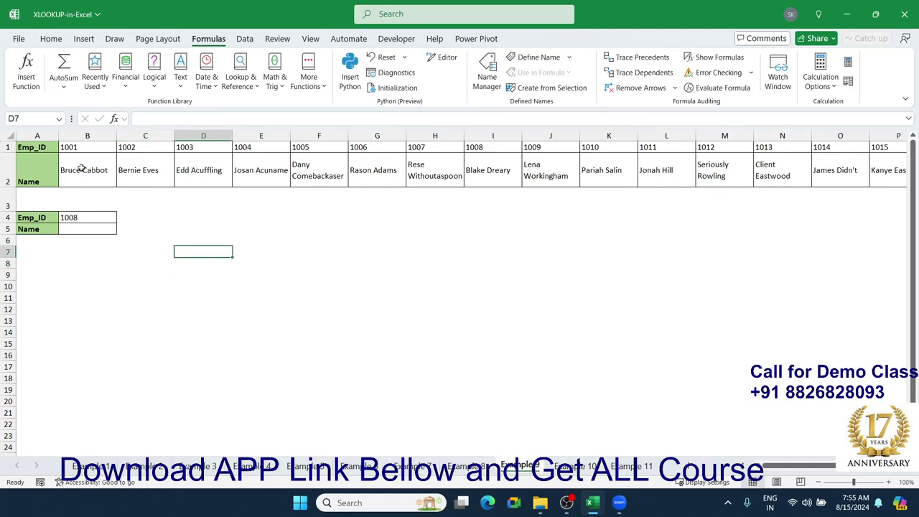
{"action": "left_click_drag", "start_coordinate": [72, 147], "coordinate": [316, 148]}
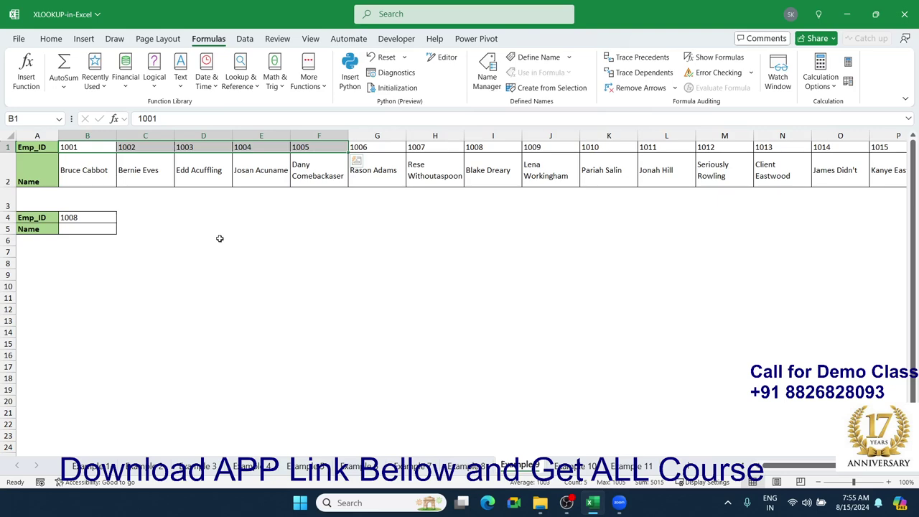
{"action": "key", "text": "ctrl+q"}
{"action": "left_click", "coordinate": [114, 262]}
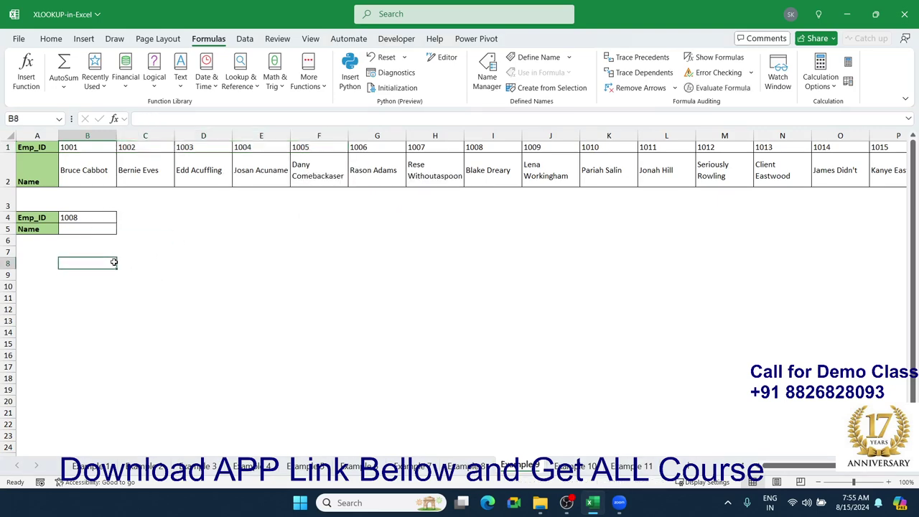
{"action": "scroll", "coordinate": [114, 262], "scroll_direction": "up", "scroll_amount": 3, "text": "ctrl"}
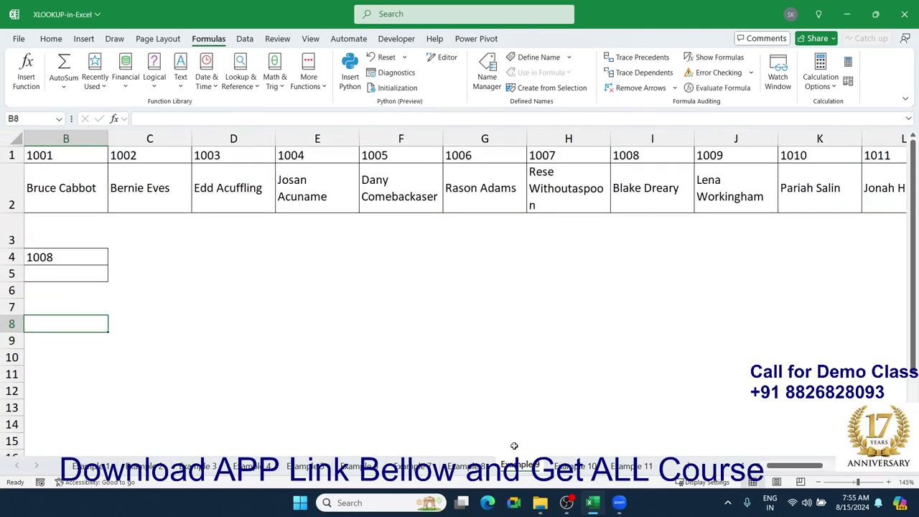
{"action": "left_click_drag", "start_coordinate": [787, 467], "coordinate": [768, 467]}
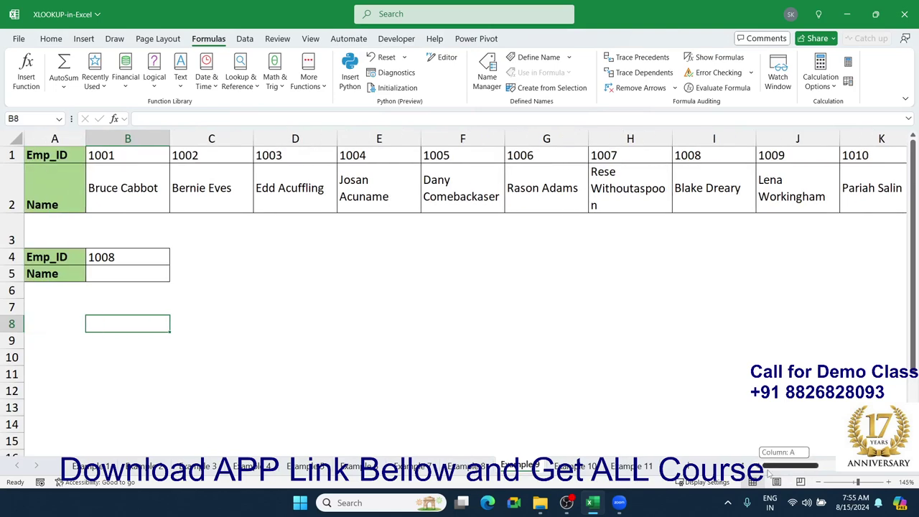
{"action": "left_click", "coordinate": [154, 275]}
{"action": "type", "text": "="}
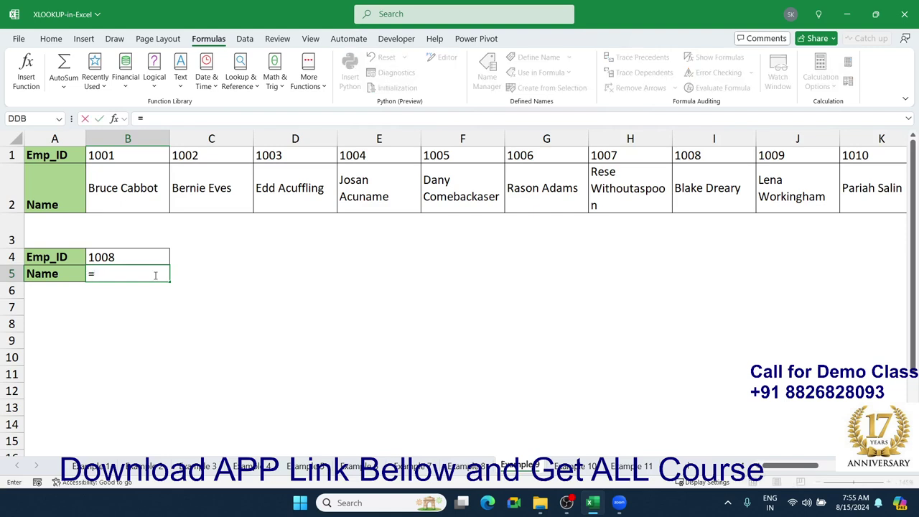
{"action": "type", "text": "hlo"}
{"action": "key", "text": "Tab"}
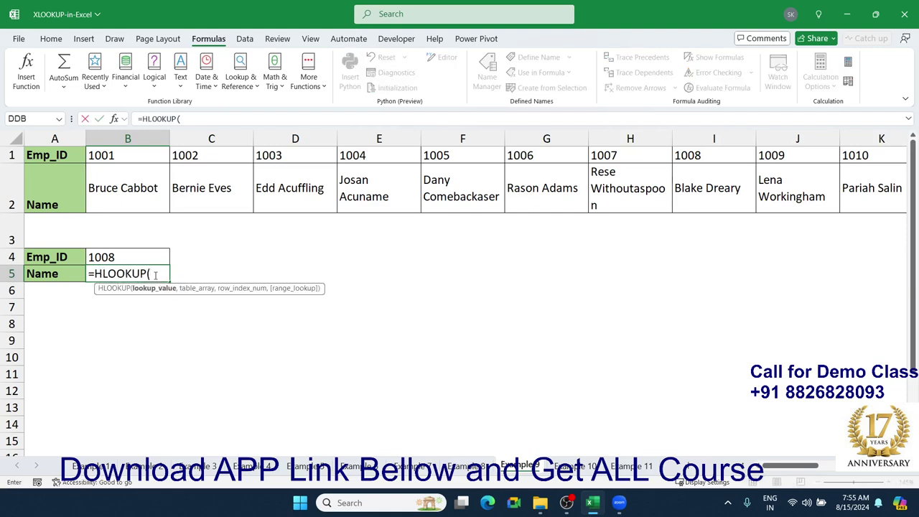
{"action": "key", "text": "Up"}
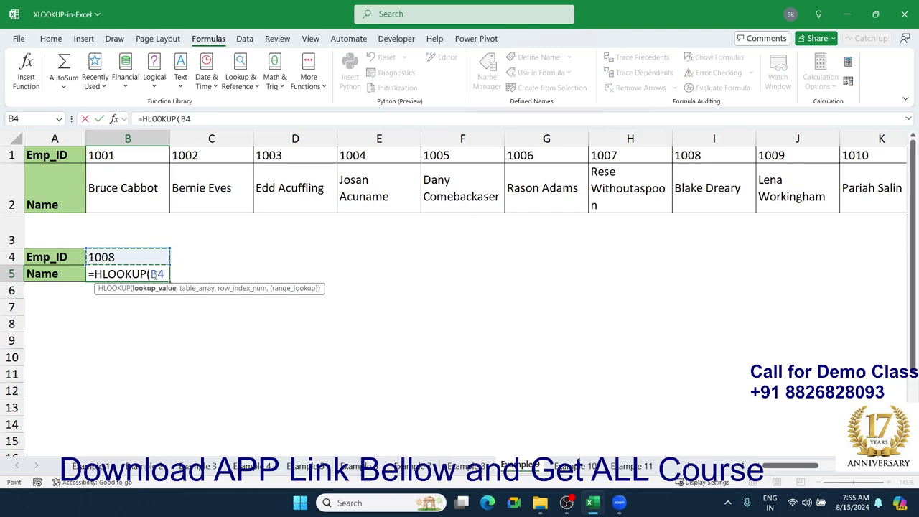
{"action": "type", "text": ","}
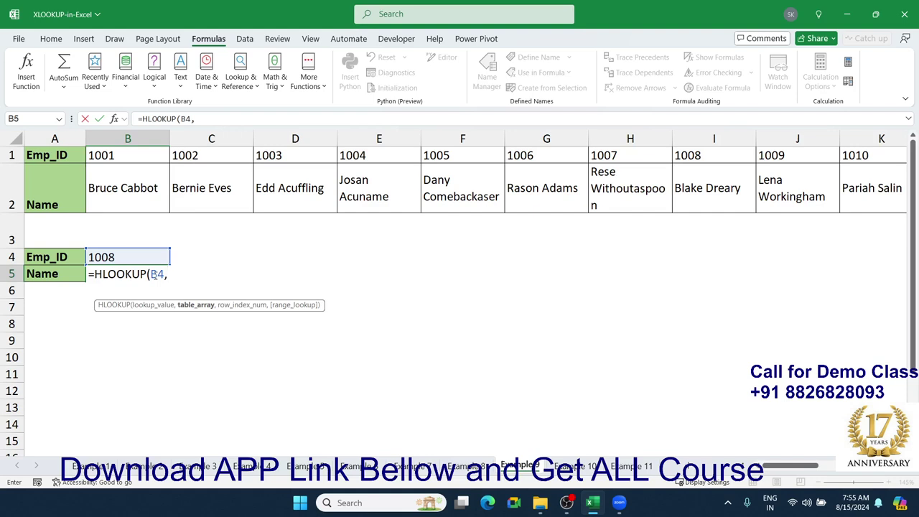
{"action": "key", "text": "Up"}
{"action": "key", "text": "Up"}
{"action": "key", "text": "Up"}
{"action": "key", "text": "Up"}
{"action": "key", "text": "shift+space"}
{"action": "key", "text": "shift+Down"}
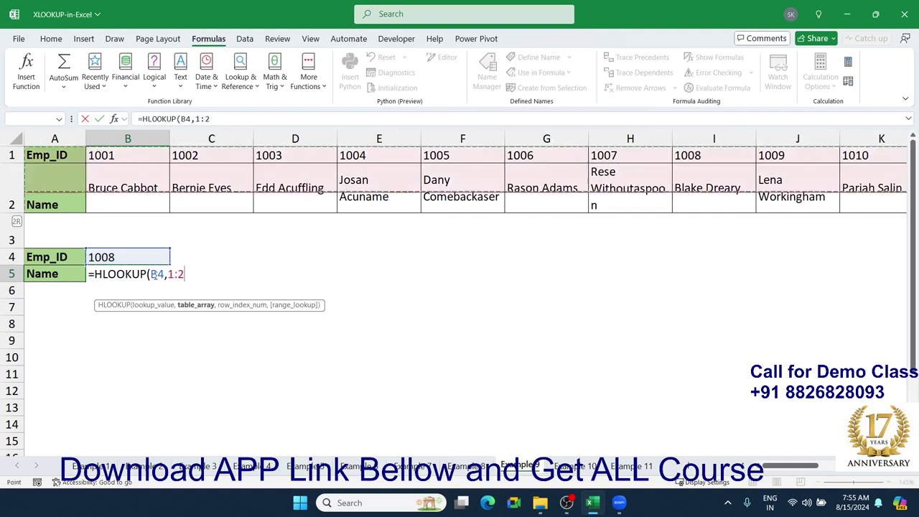
{"action": "type", "text": ",2,"}
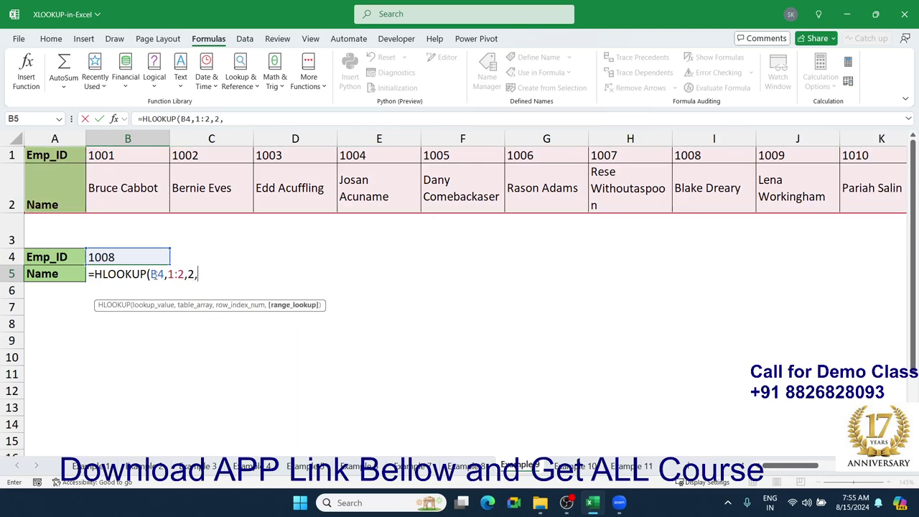
{"action": "type", "text": "0"}
{"action": "key", "text": "Return"}
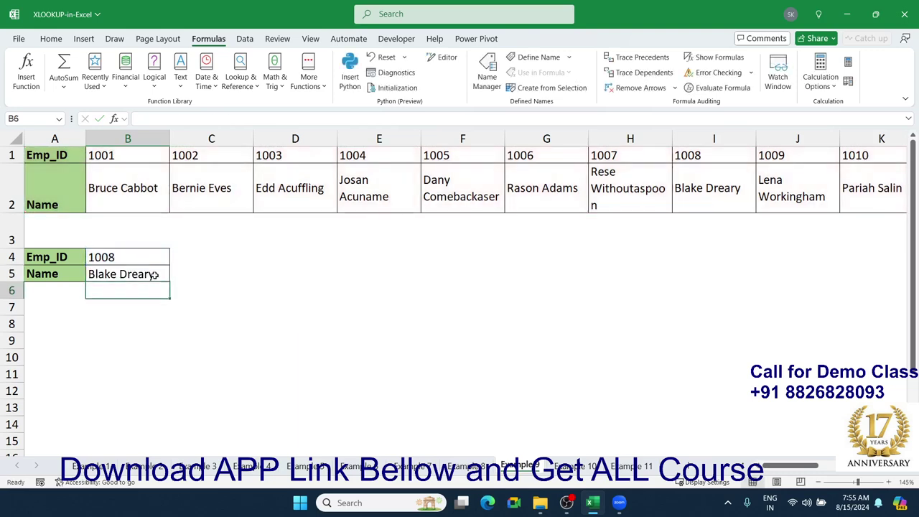
{"action": "left_click", "coordinate": [153, 275]}
Start an INDEX formula in C5 with A1:W2 as the array, after discarding a MATCH start
{"action": "key", "text": "Right"}
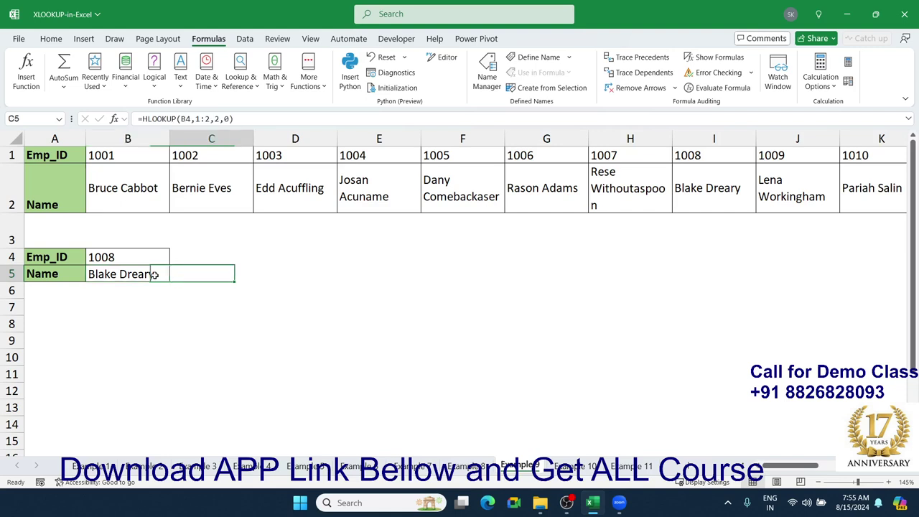
{"action": "type", "text": "=m"}
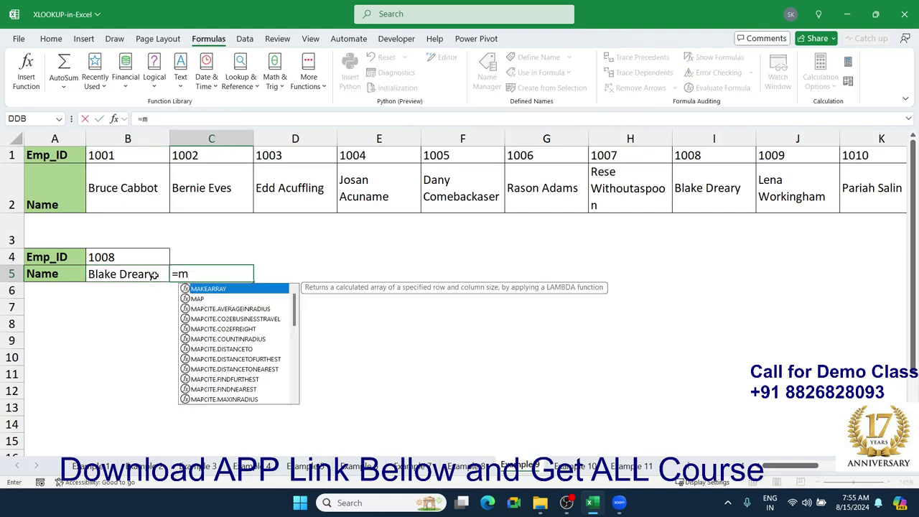
{"action": "type", "text": "at"}
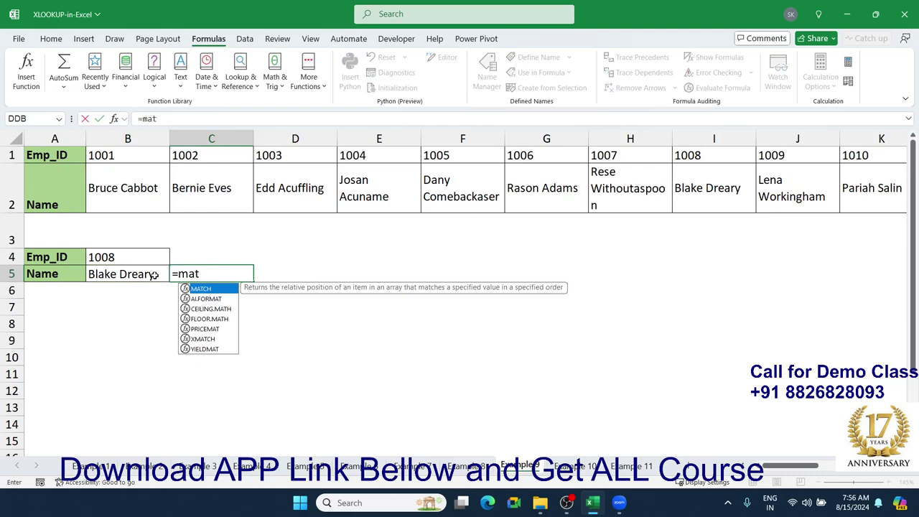
{"action": "key", "text": "Tab"}
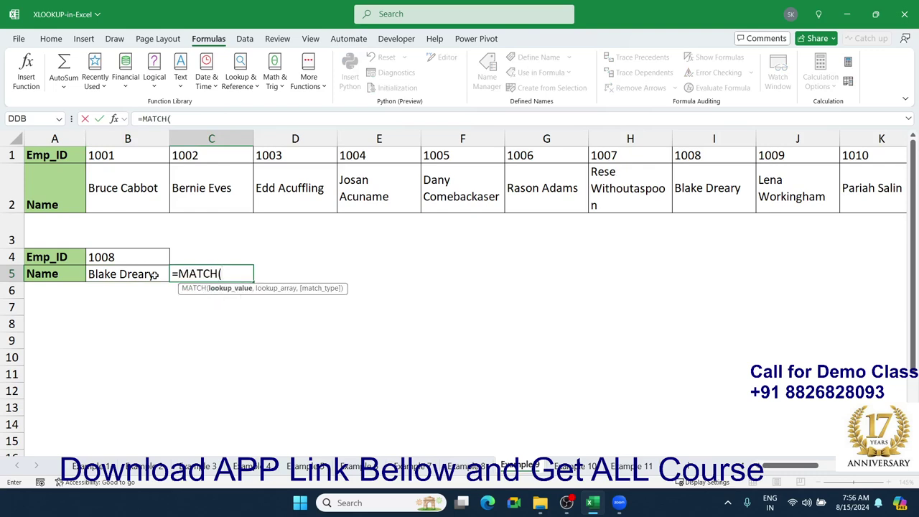
{"action": "key", "text": "BackSpace"}
{"action": "key", "text": "BackSpace"}
{"action": "key", "text": "BackSpace"}
{"action": "key", "text": "BackSpace"}
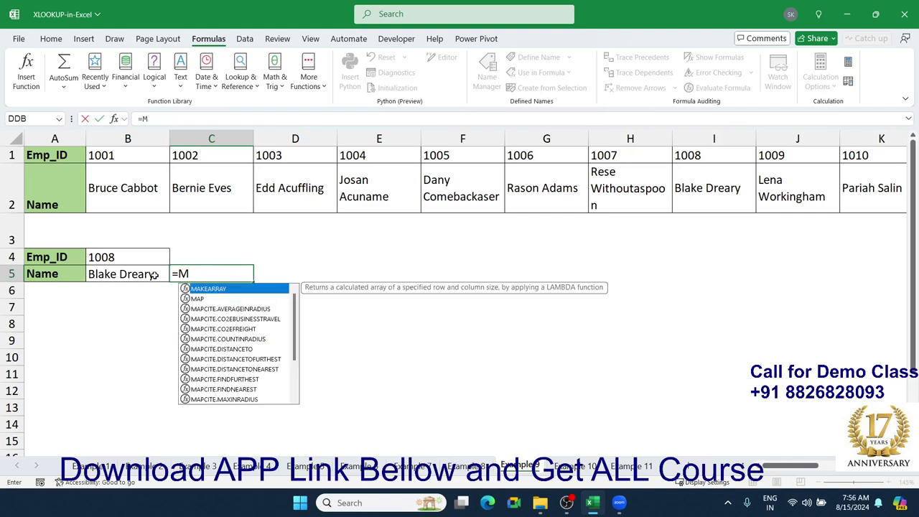
{"action": "key", "text": "BackSpace"}
{"action": "type", "text": "ind"}
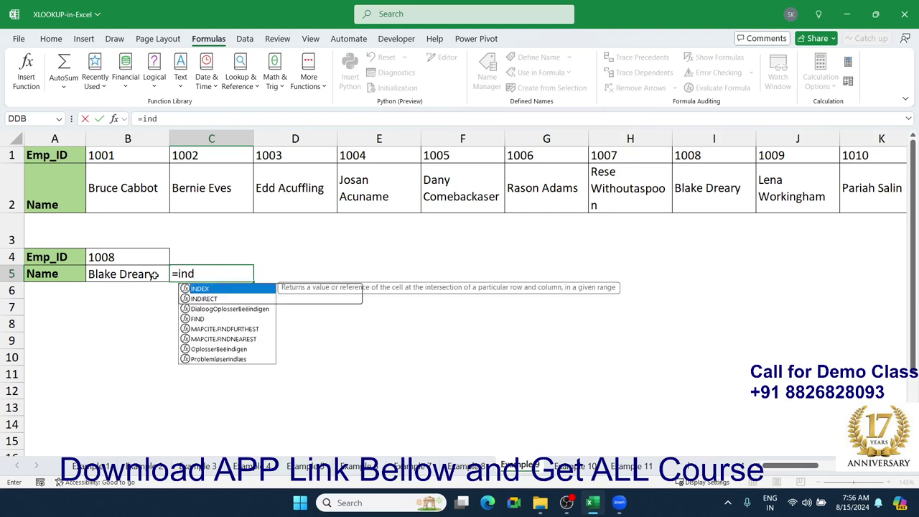
{"action": "key", "text": "Tab"}
{"action": "key", "text": "Up"}
{"action": "key", "text": "Up"}
{"action": "key", "text": "Up"}
{"action": "key", "text": "Up"}
{"action": "key", "text": "Left"}
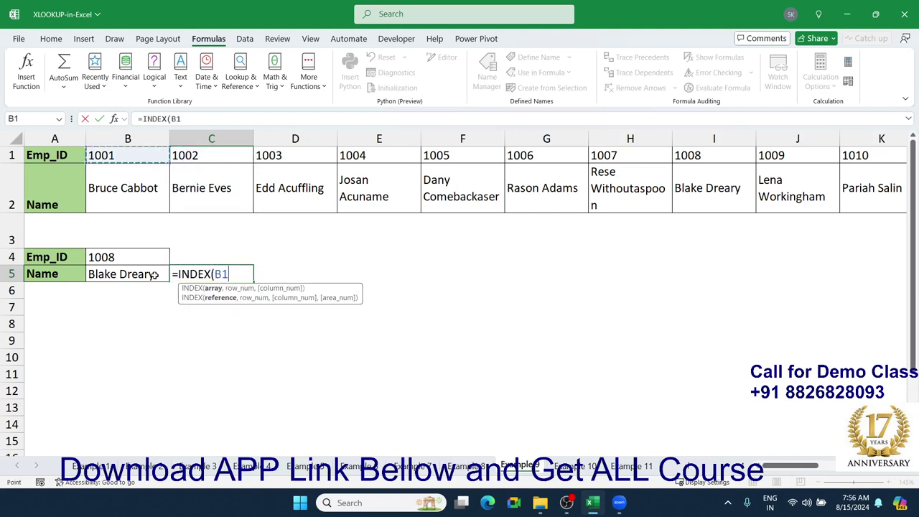
{"action": "key", "text": "Left"}
{"action": "key", "text": "ctrl+shift+Right"}
{"action": "key", "text": "shift+Down"}
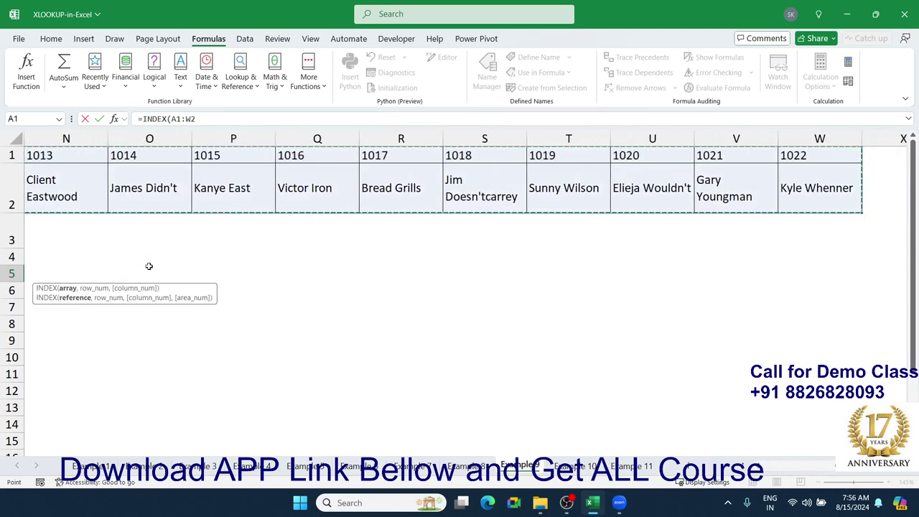
Complete it as =INDEX(A1:W2,2,MATCH(B4,A1:W1,0)) and accept Excel's suggested correction
{"action": "scroll", "coordinate": [667, 374], "scroll_direction": "left", "scroll_amount": 3}
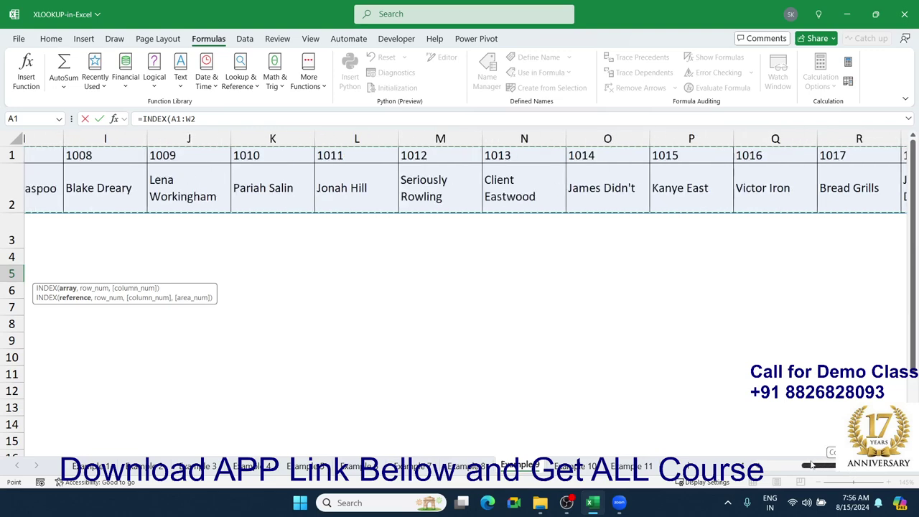
{"action": "scroll", "coordinate": [667, 374], "scroll_direction": "left", "scroll_amount": 3}
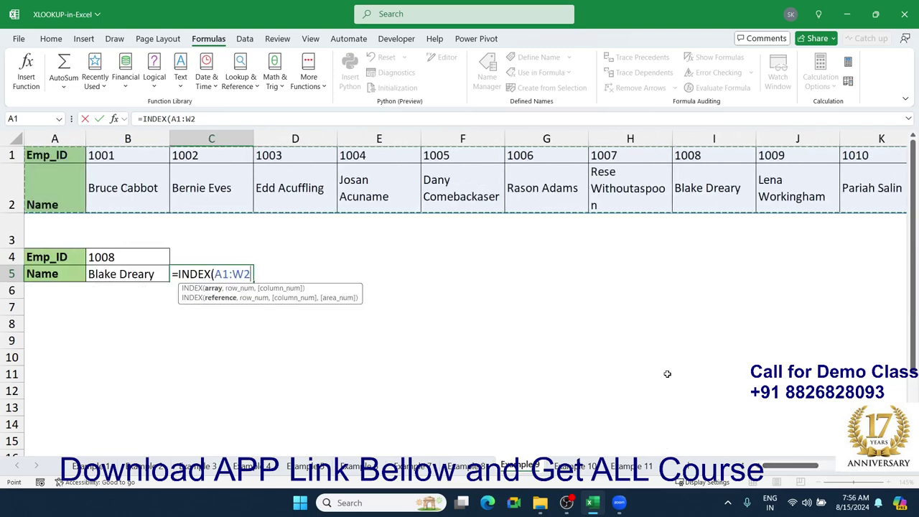
{"action": "type", "text": ","}
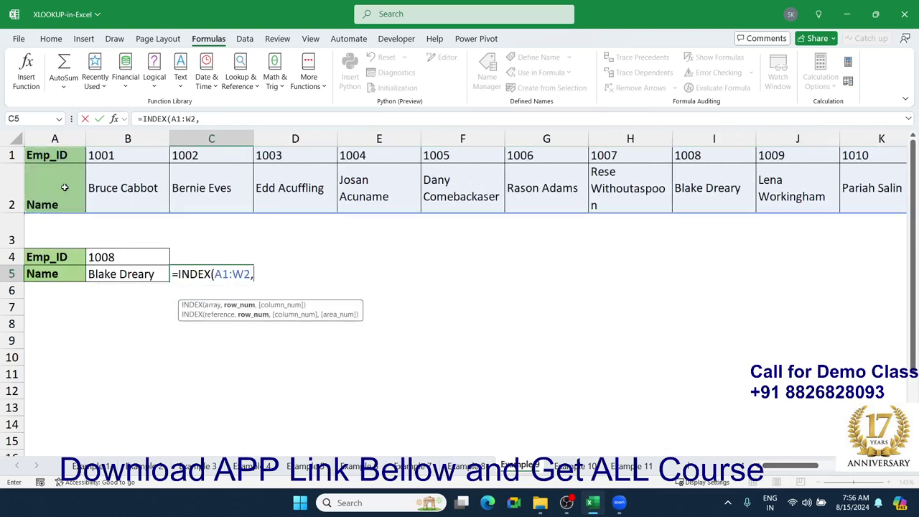
{"action": "type", "text": "2"}
{"action": "type", "text": ","}
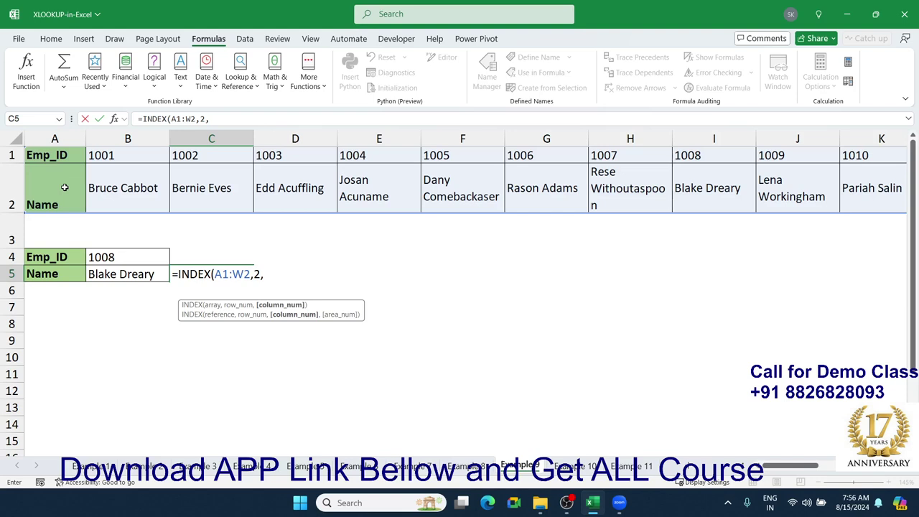
{"action": "type", "text": "mat"}
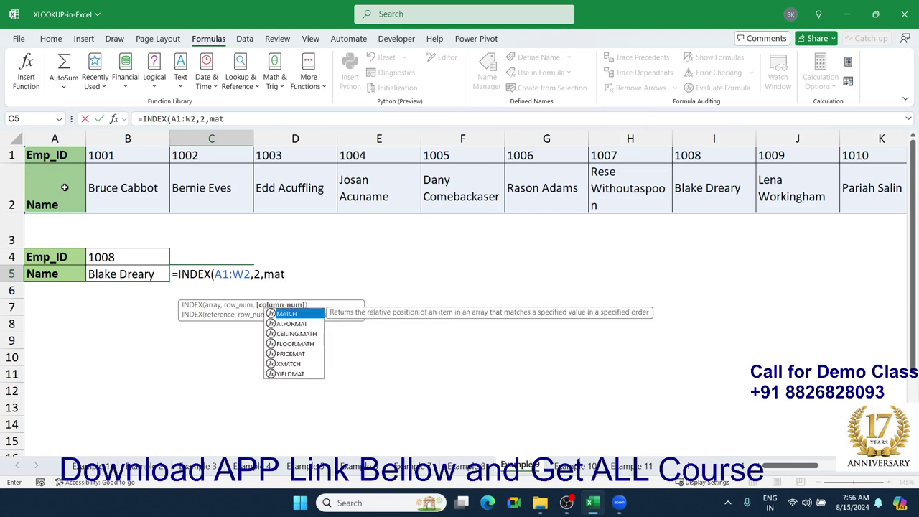
{"action": "key", "text": "Tab"}
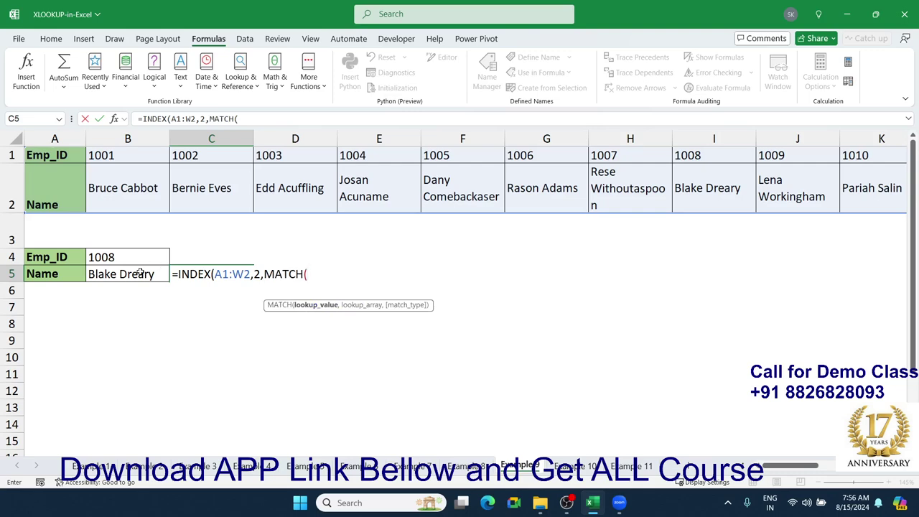
{"action": "left_click", "coordinate": [68, 273]}
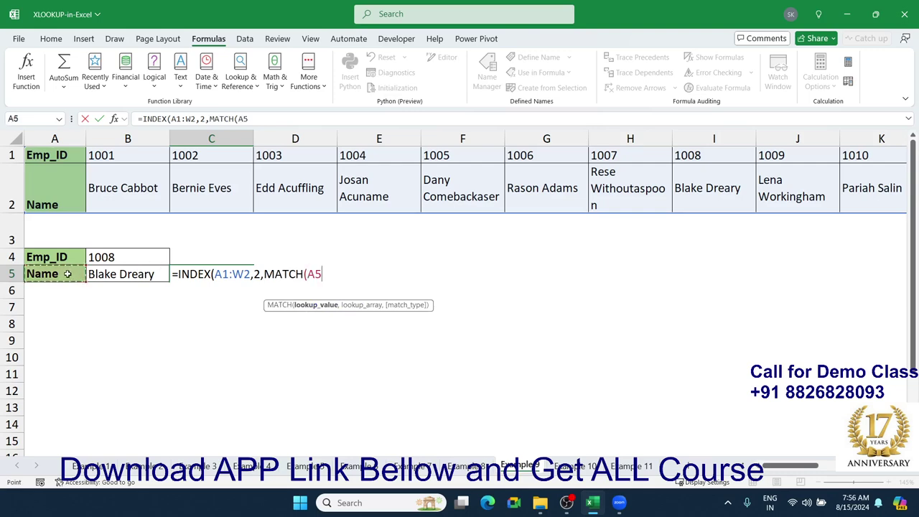
{"action": "left_click", "coordinate": [111, 257]}
{"action": "type", "text": ","}
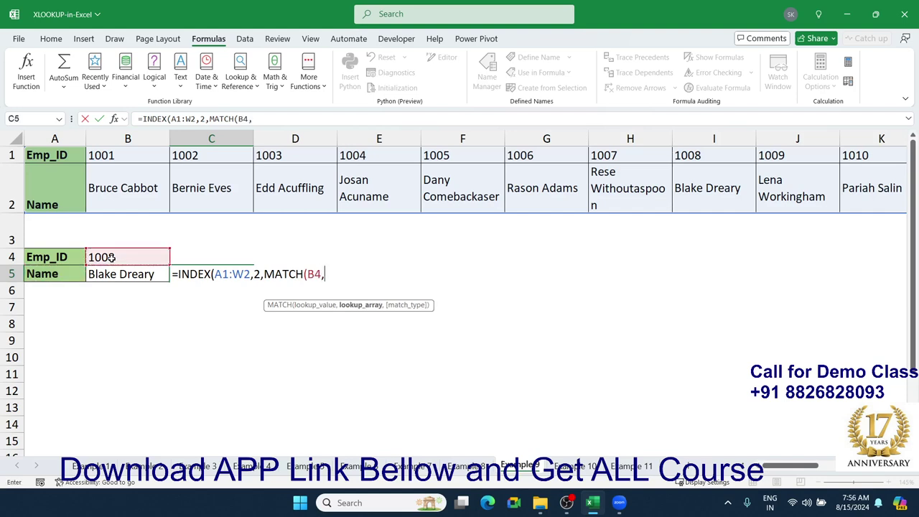
{"action": "left_click", "coordinate": [33, 155]}
{"action": "key", "text": "ctrl+shift+Right"}
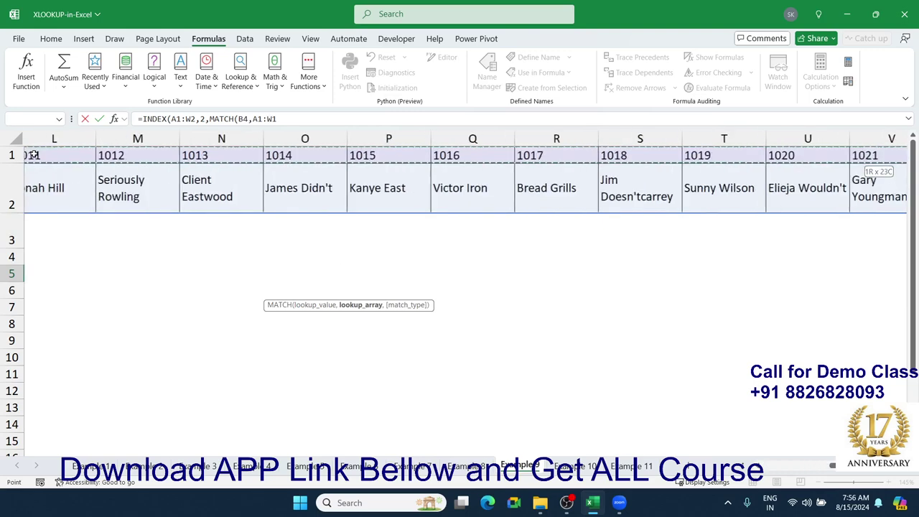
{"action": "type", "text": ",0"}
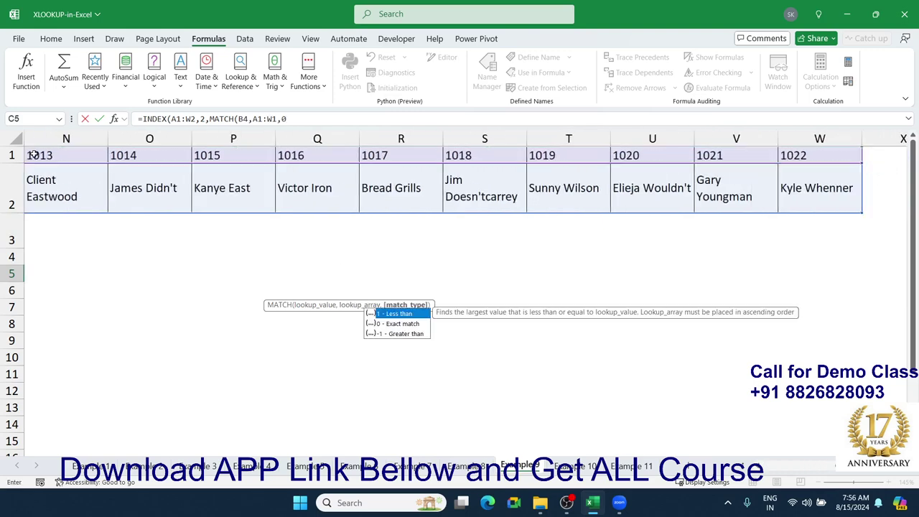
{"action": "type", "text": ")"}
{"action": "key", "text": "Return"}
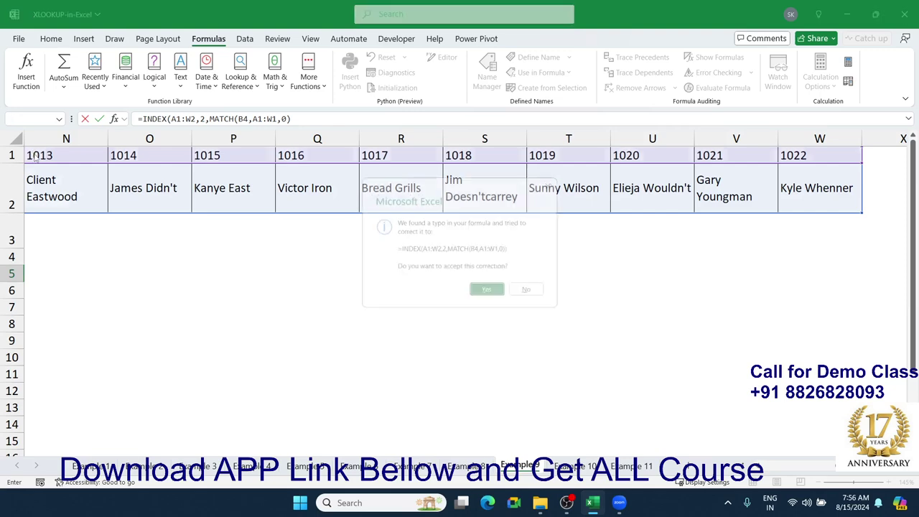
{"action": "key", "text": "Return"}
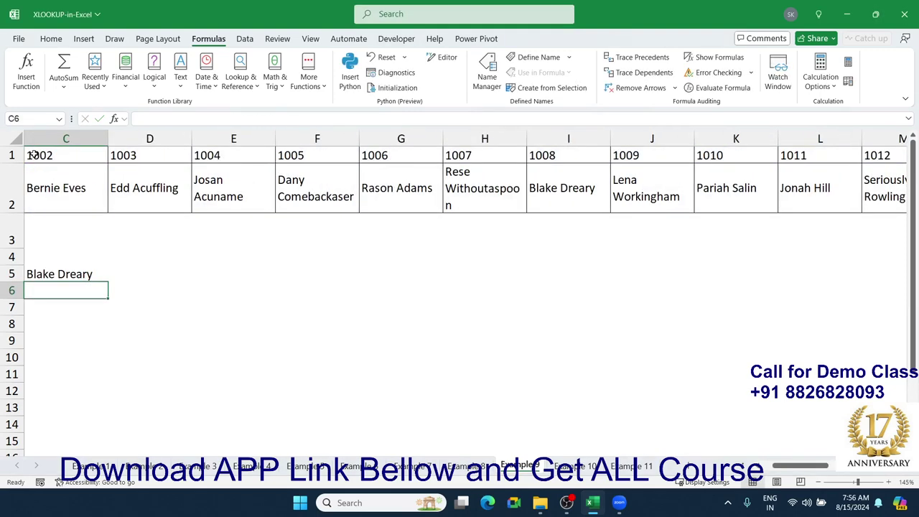
Check the HLOOKUP and INDEX/MATCH results in B5 and C5, then move to B7
{"action": "key", "text": "Right"}
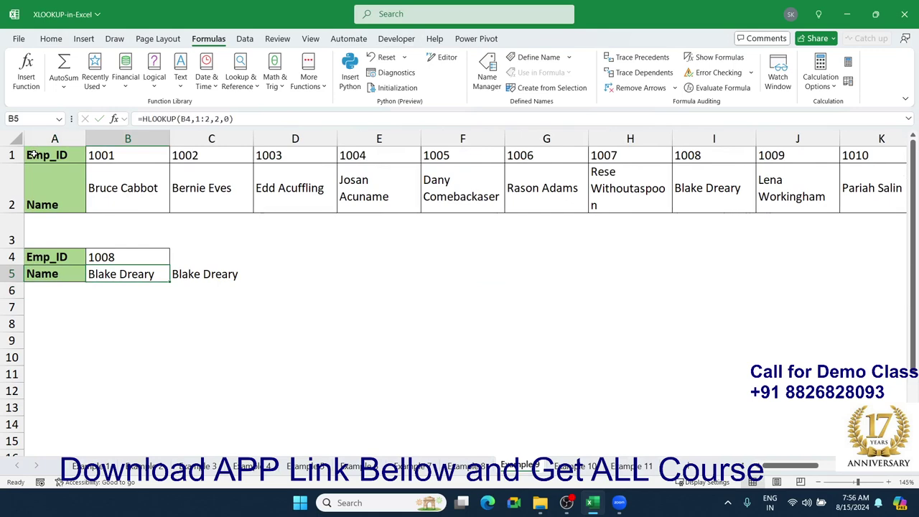
{"action": "key", "text": "Right"}
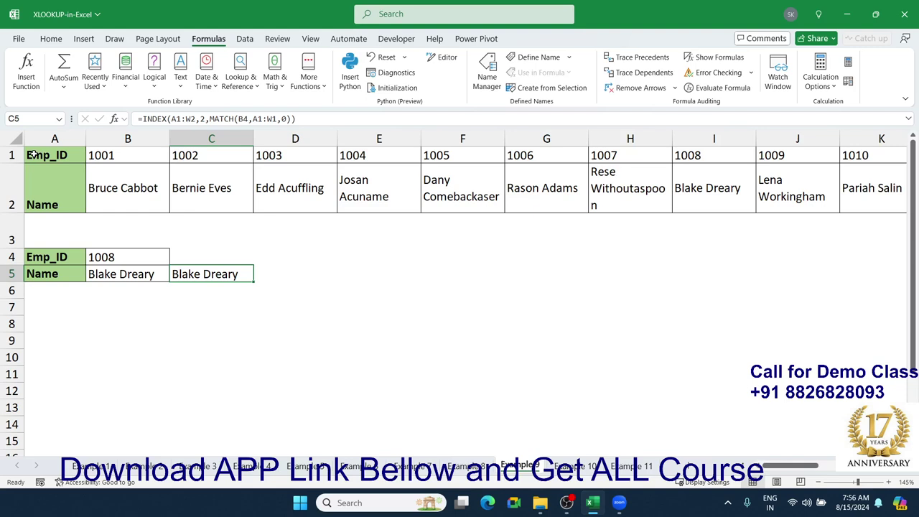
{"action": "key", "text": "Left"}
{"action": "key", "text": "Down"}
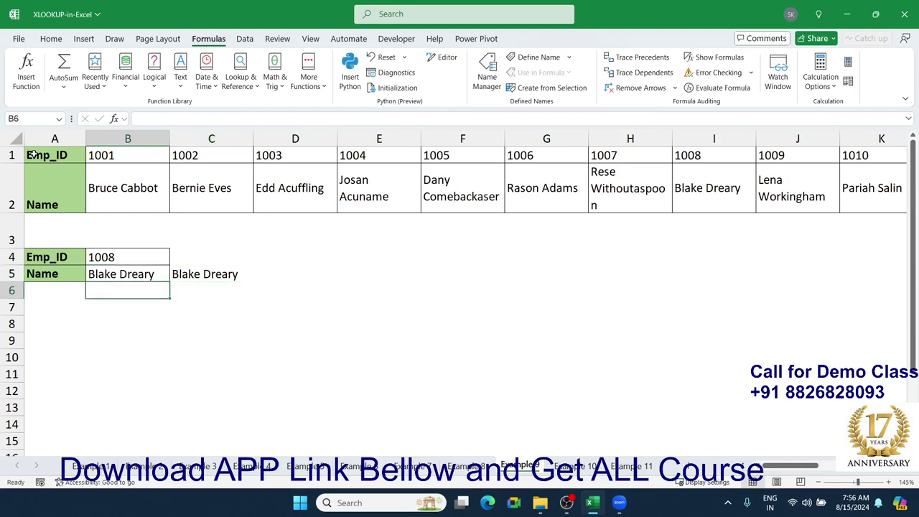
{"action": "key", "text": "Down"}
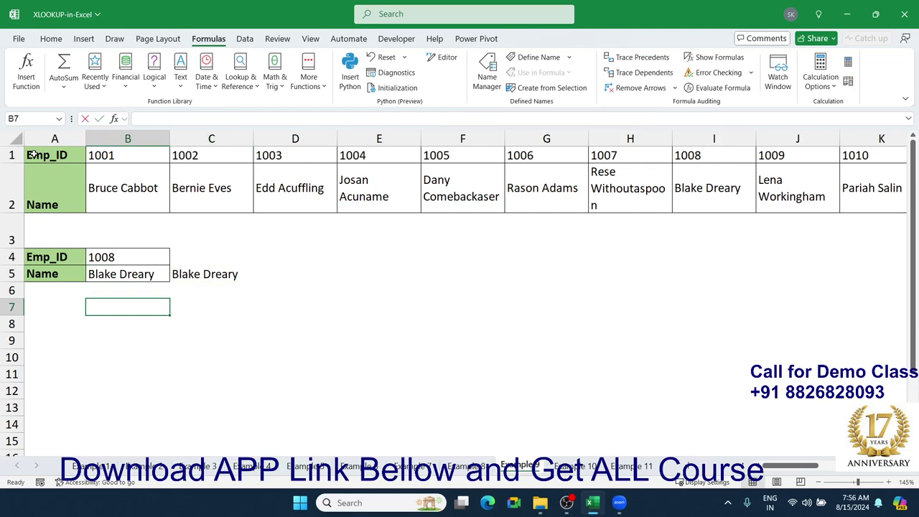
{"action": "type", "text": "=xl"}
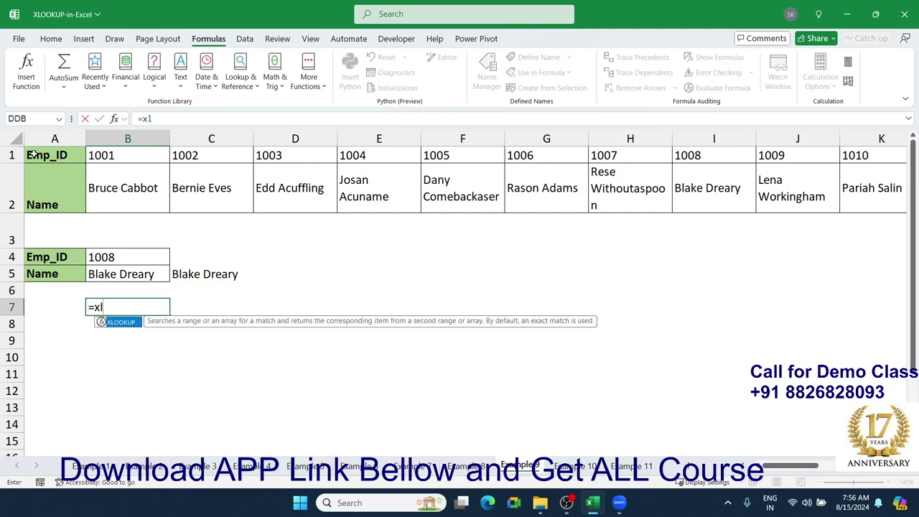
{"action": "key", "text": "Tab"}
{"action": "key", "text": "Up"}
{"action": "key", "text": "Up"}
{"action": "key", "text": "Up"}
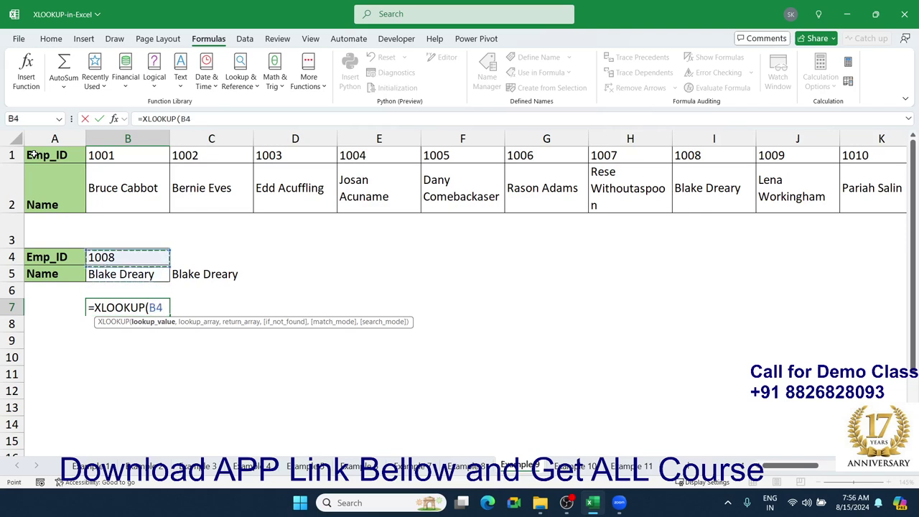
{"action": "type", "text": ","}
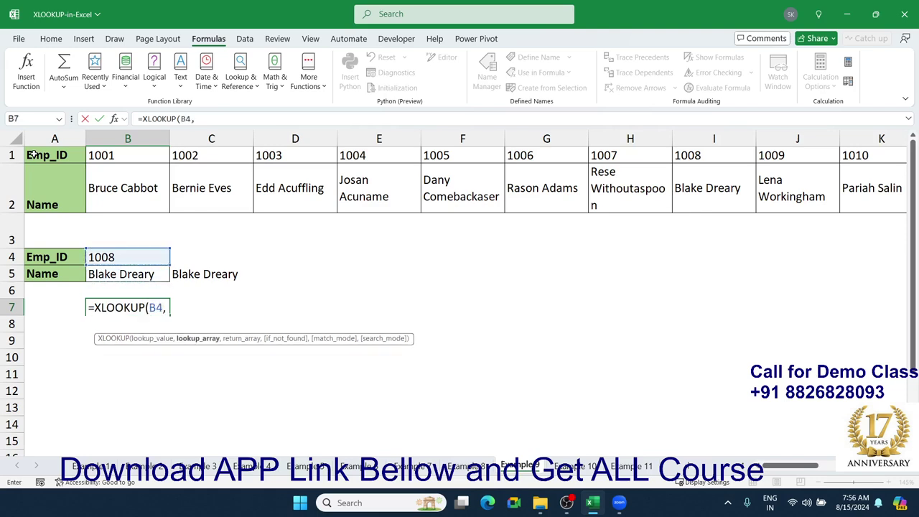
{"action": "key", "text": "Up"}
{"action": "key", "text": "Up"}
{"action": "key", "text": "Up"}
{"action": "key", "text": "Up"}
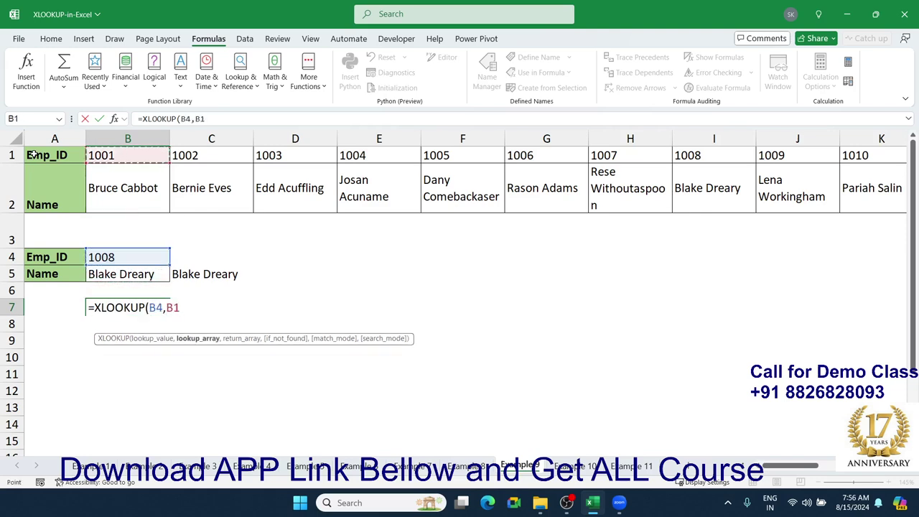
{"action": "key", "text": "shift+space"}
{"action": "type", "text": ","}
{"action": "key", "text": "Up"}
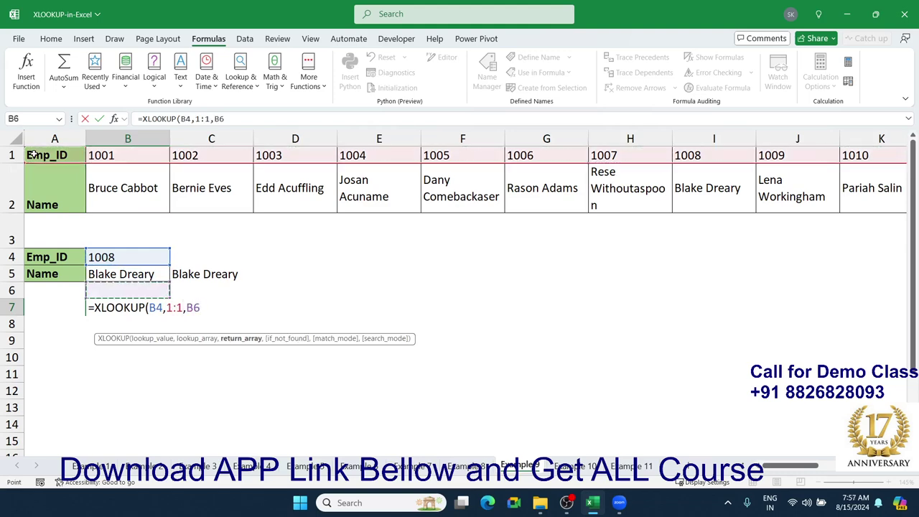
{"action": "key", "text": "Up"}
{"action": "key", "text": "Up"}
{"action": "key", "text": "Up"}
{"action": "key", "text": "Up"}
{"action": "key", "text": "shift+space"}
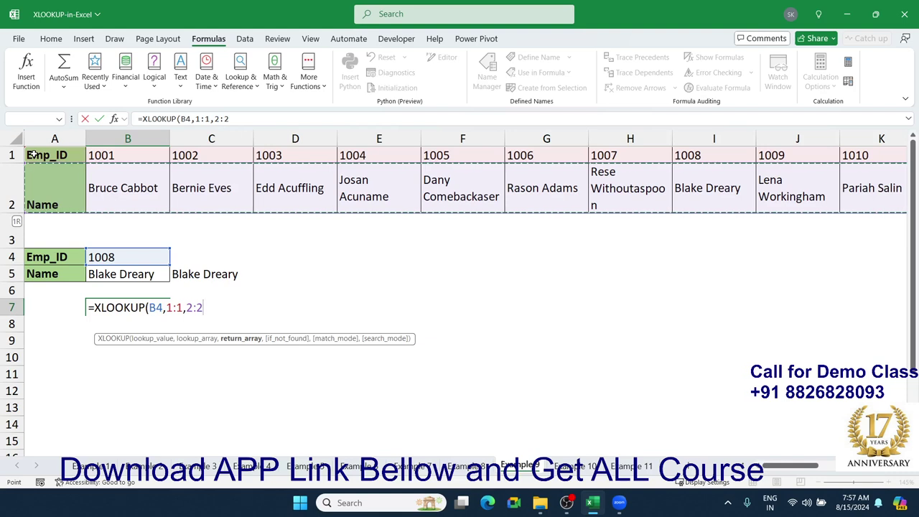
{"action": "key", "text": "Return"}
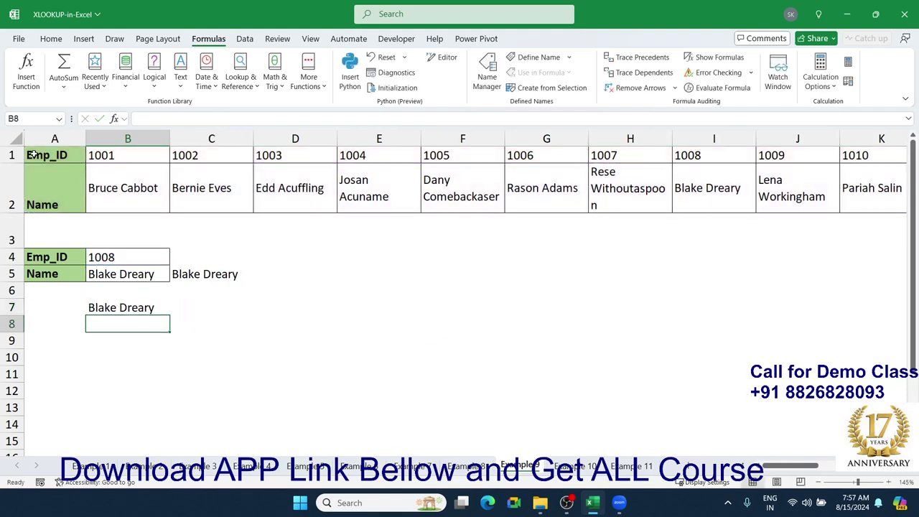
{"action": "key", "text": "Up"}
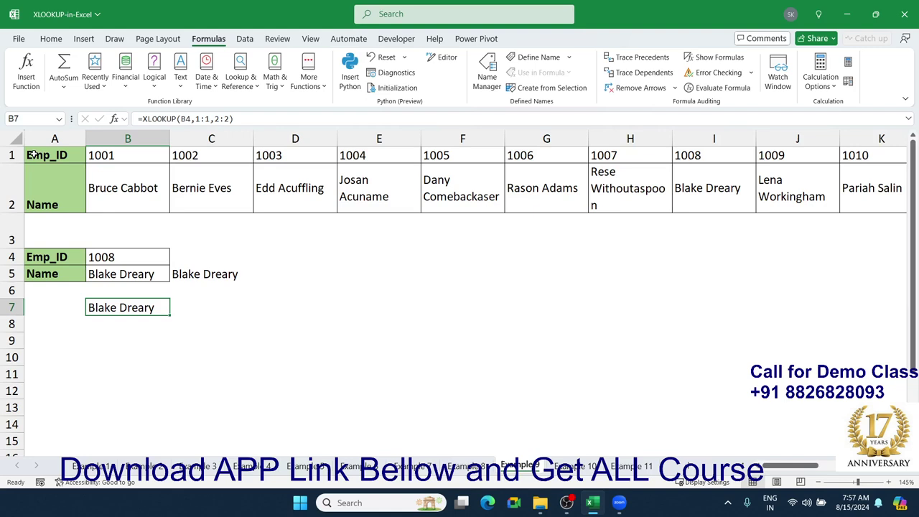
{"action": "key", "text": "Right"}
{"action": "key", "text": "Right"}
{"action": "key", "text": "Right"}
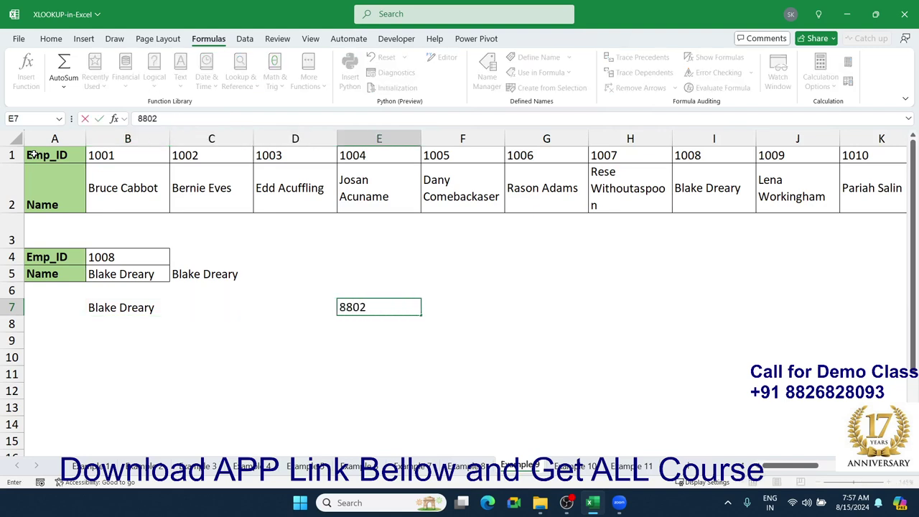
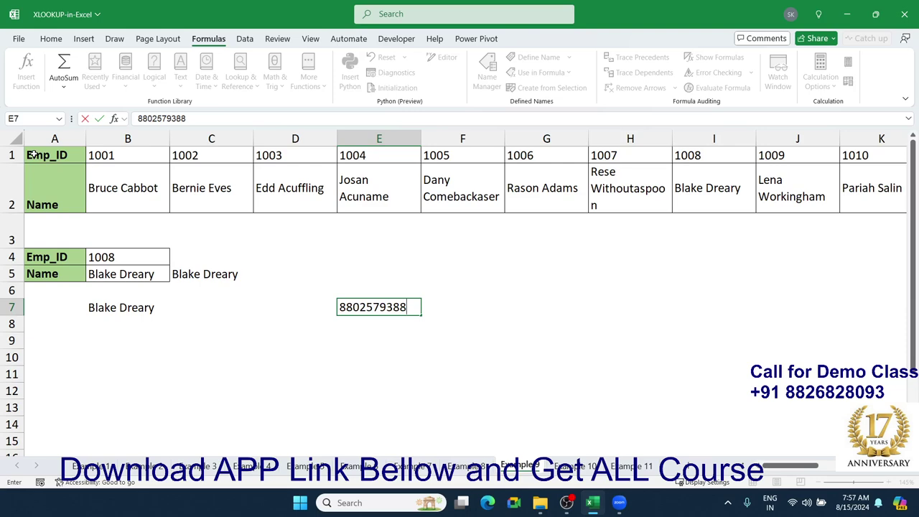
{"action": "key", "text": "Escape"}
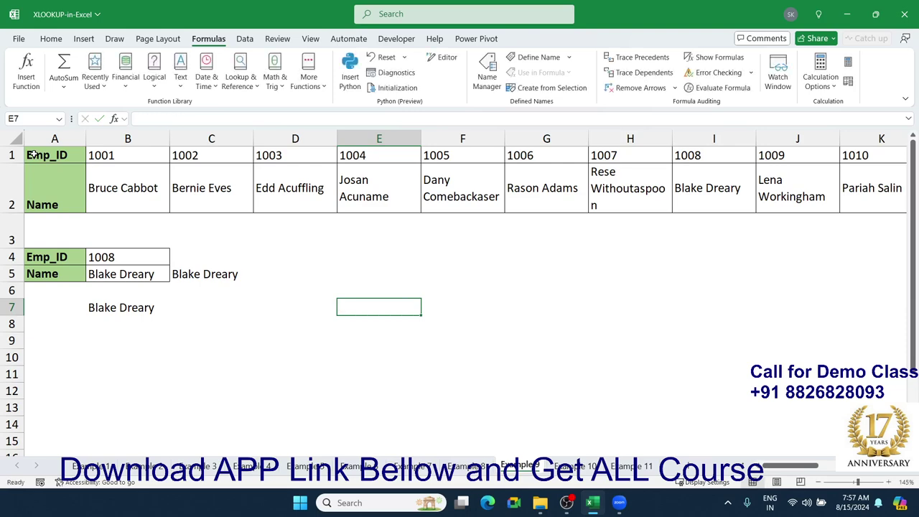